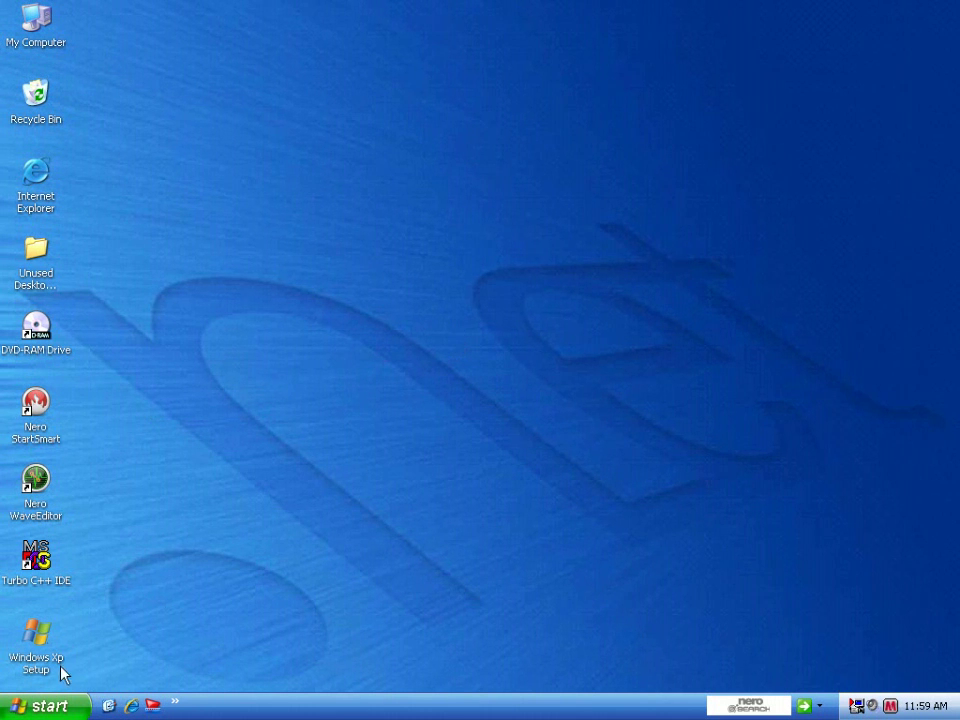
- Launch the Windows XP Setup simulator from its desktop icon
double_click(30, 660)
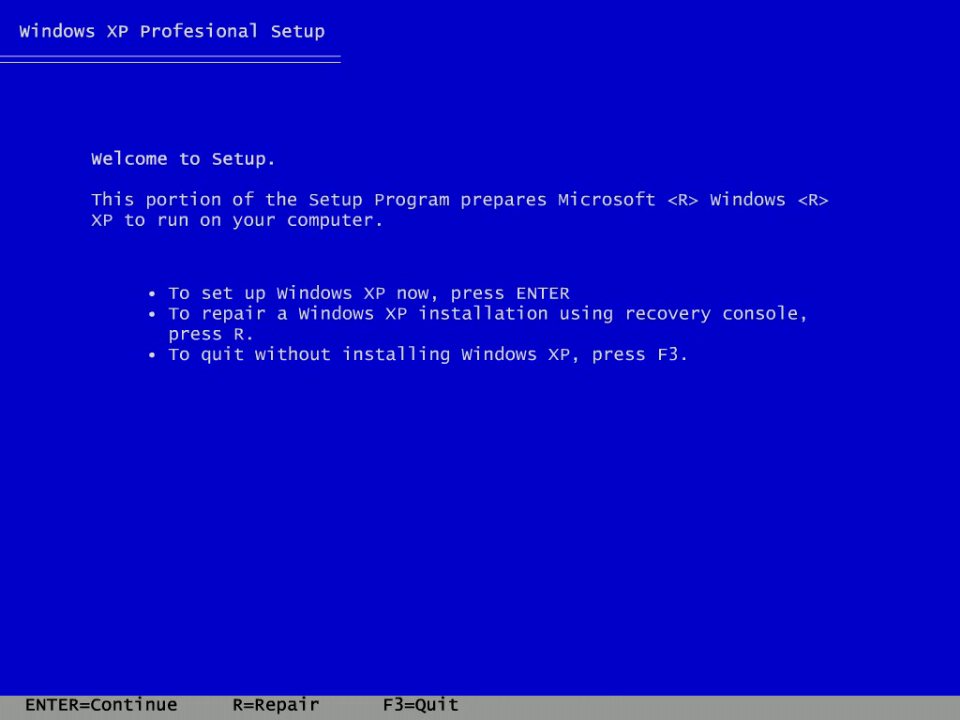
- Begin Windows XP setup, page through the licence agreement, and accept it with F8
key("Return")
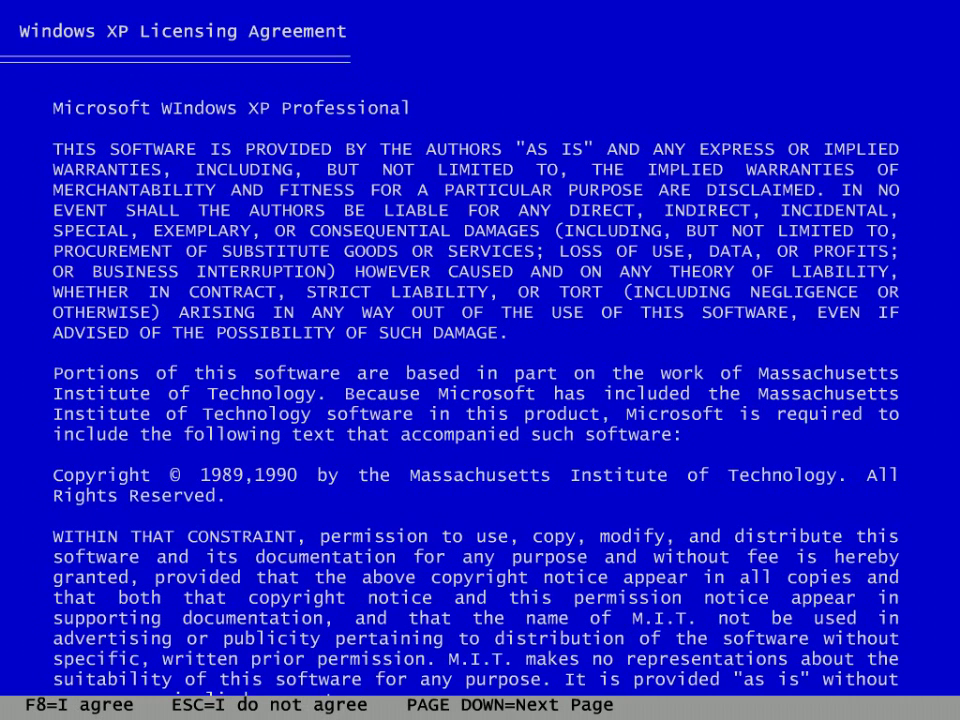
key("Page_Down")
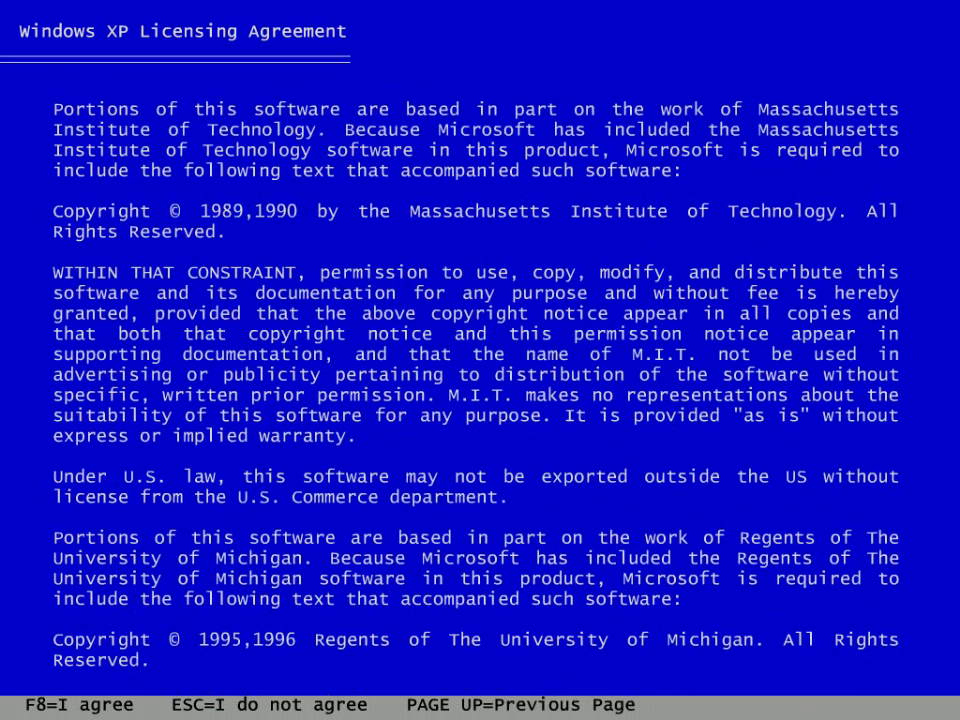
key("Page_Up")
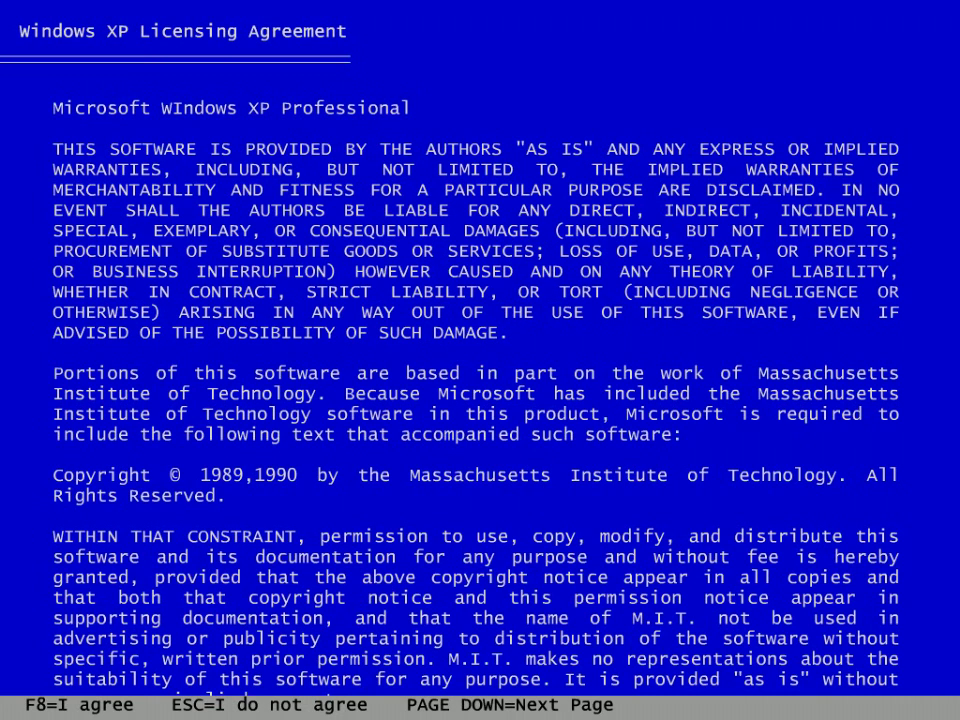
key("F8")
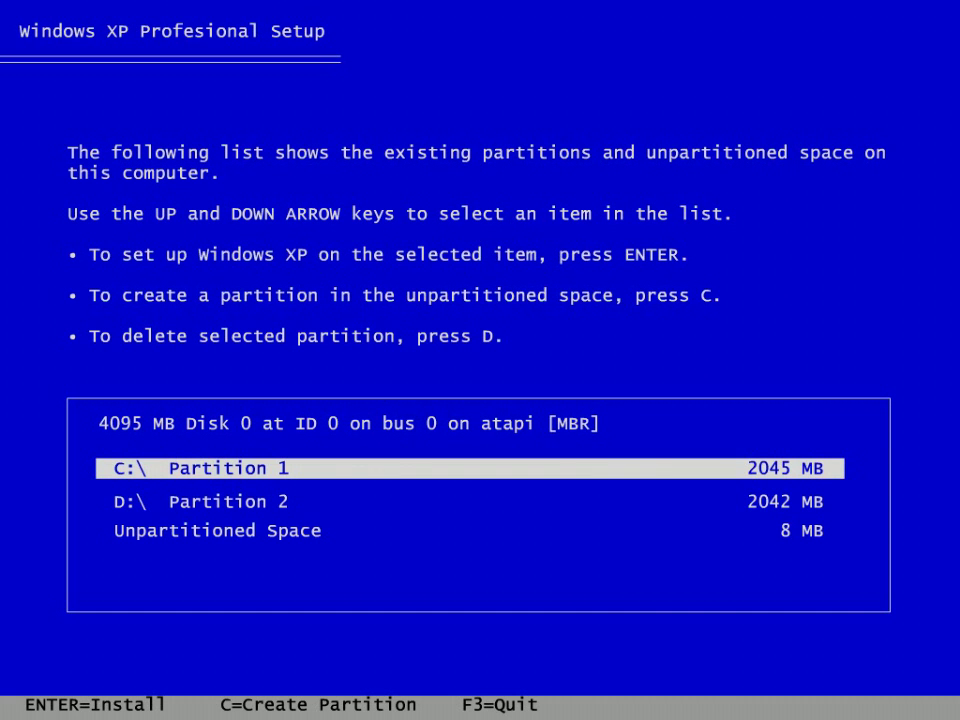
- Select C:\ Partition 1 (2045 MB) as the installation partition
key("Down")
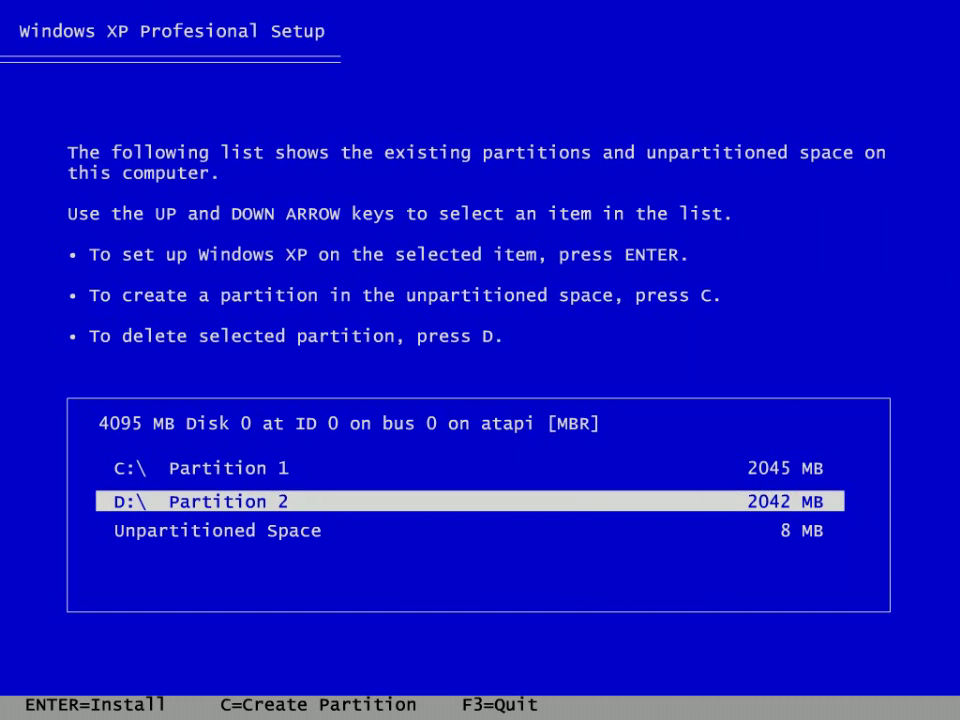
key("Down")
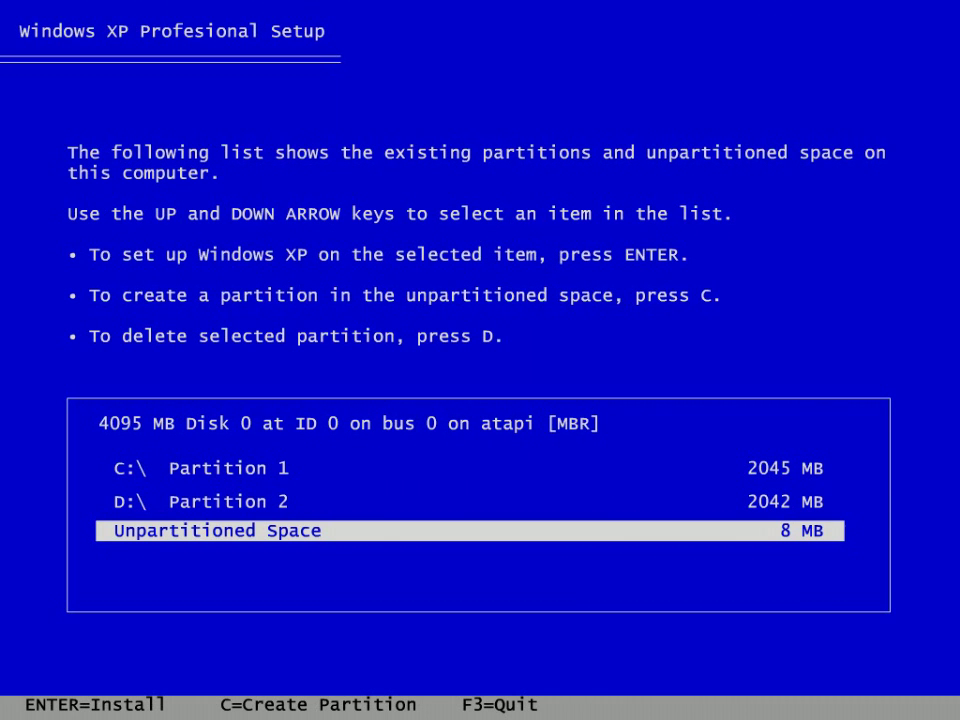
key("Up")
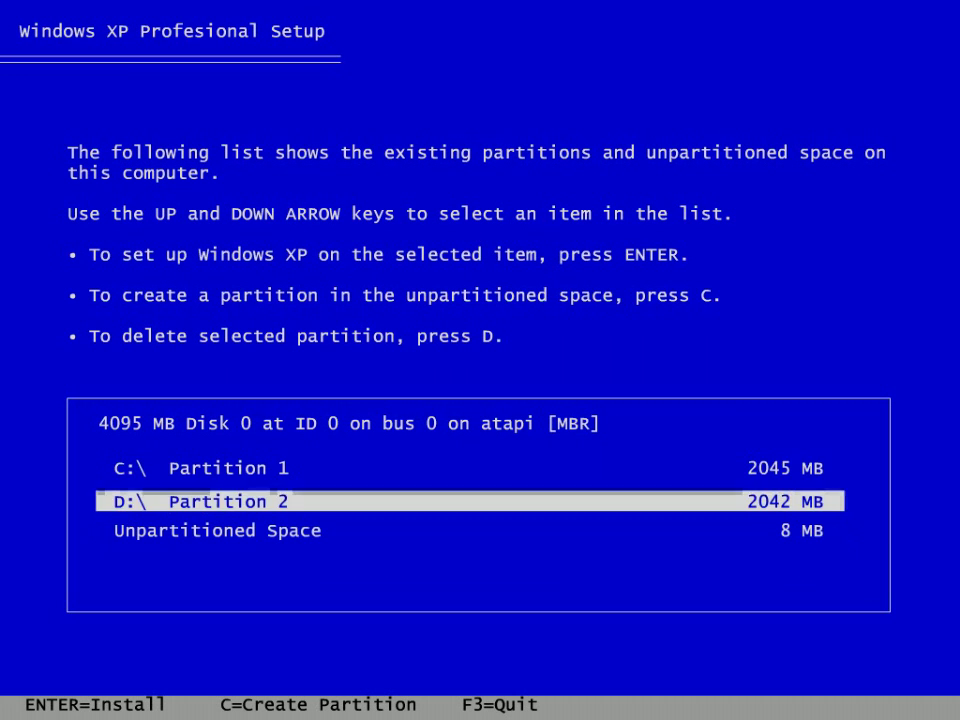
key("Up")
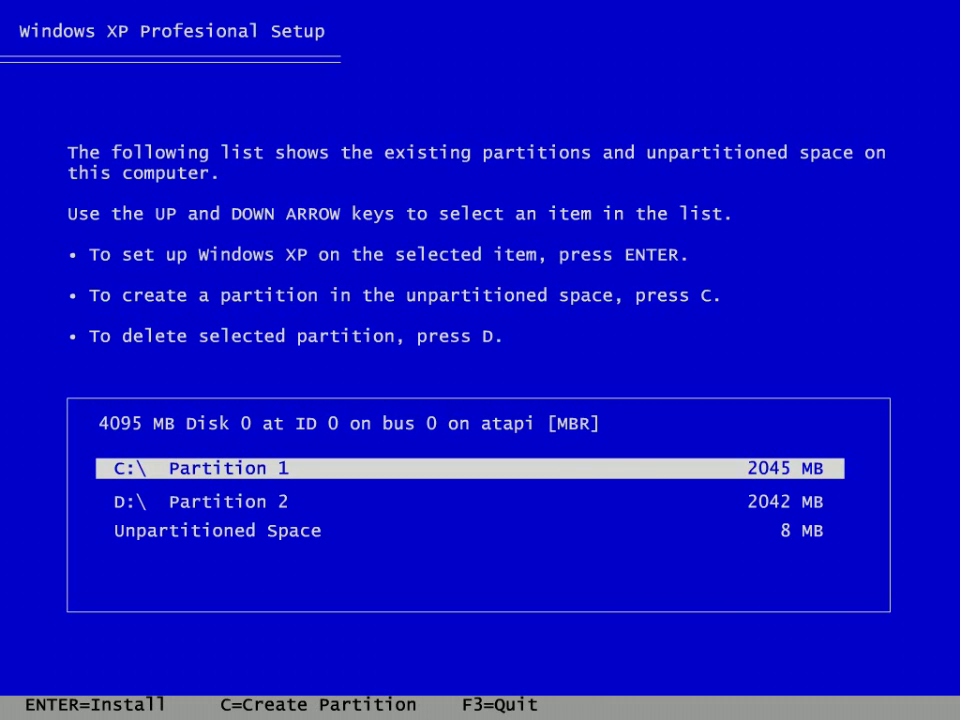
key("Down")
key("Up")
key("Return")
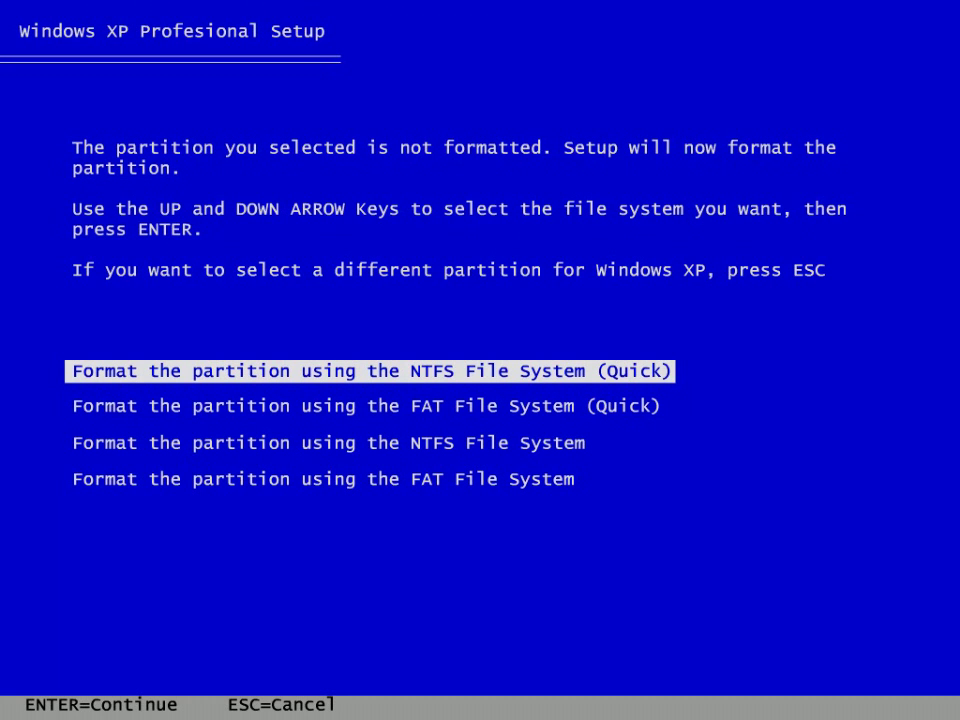
- Highlight the full 'Format the partition using the FAT File System' option
key("Down")
key("Down")
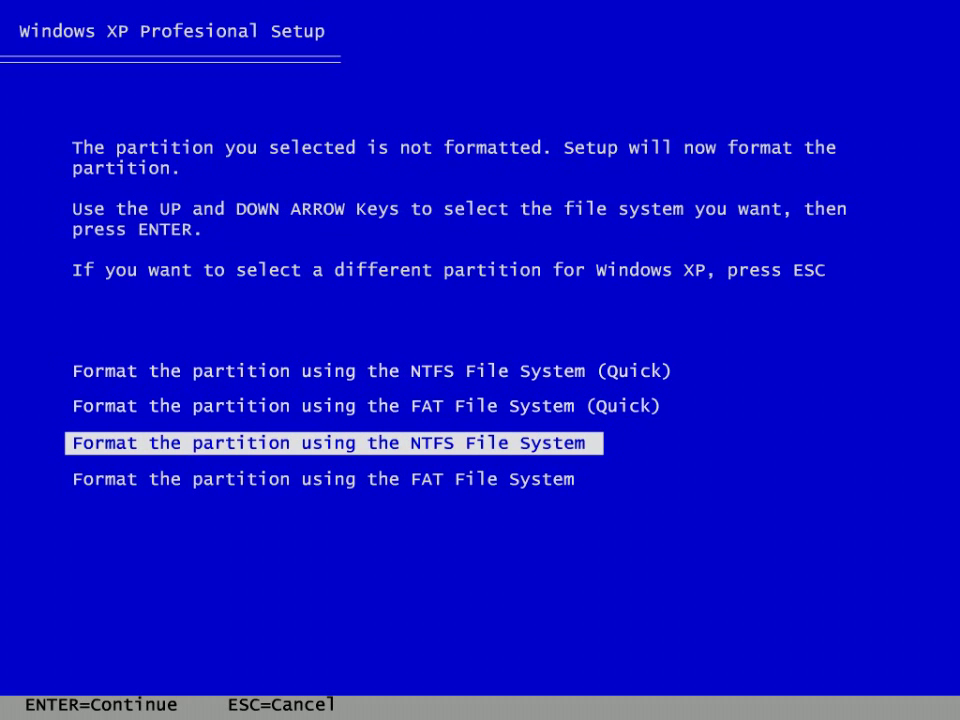
key("Down")
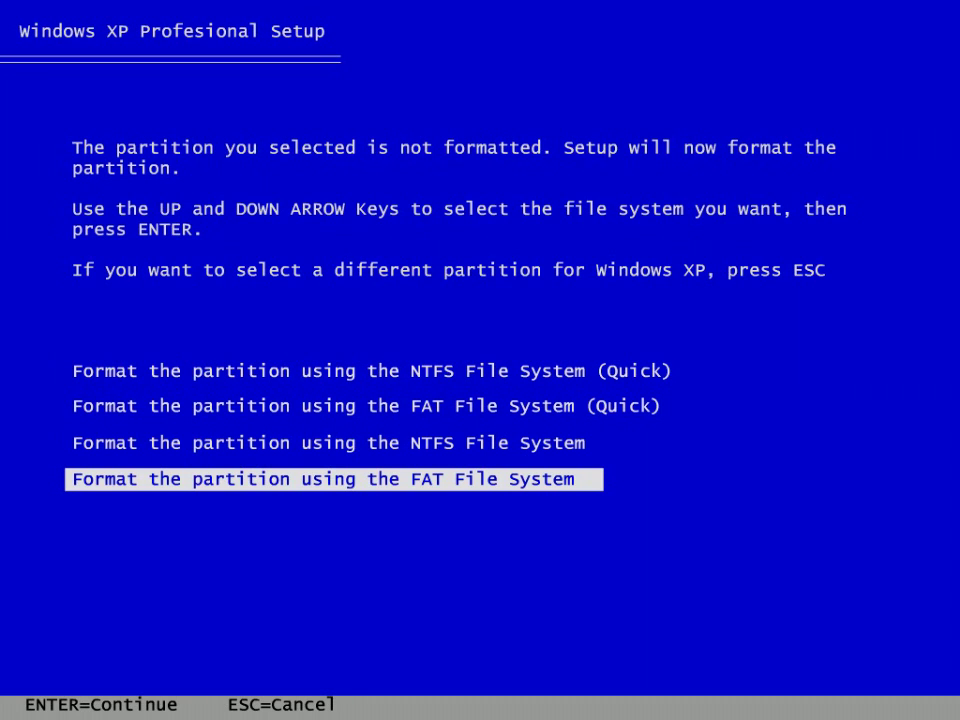
- Start the FAT format and let setup copy files until Regional and Language Options appears
key("Return")
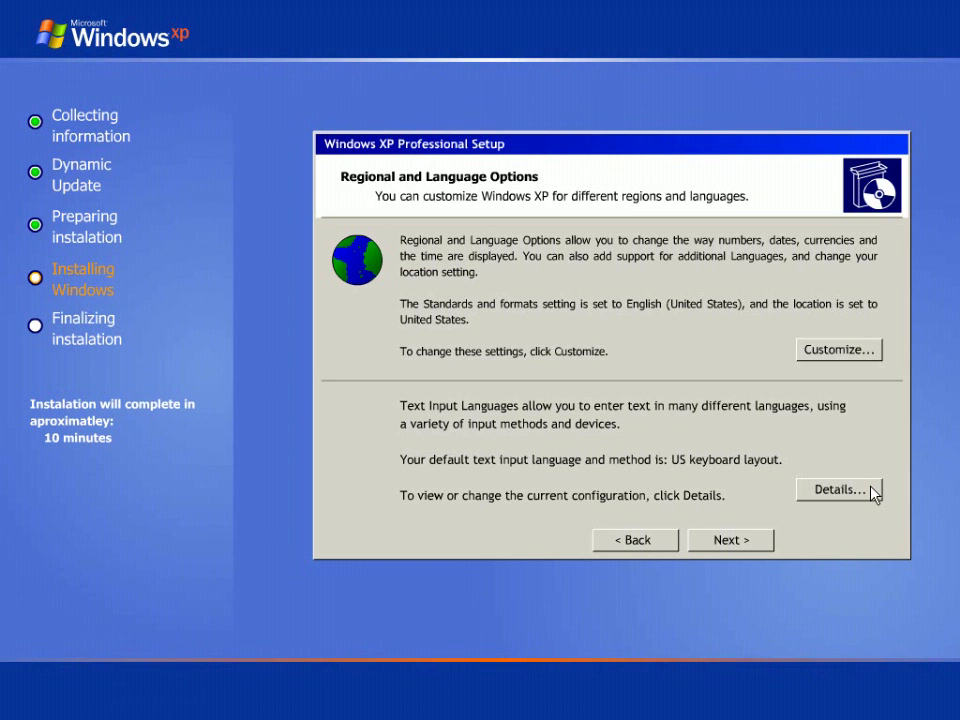
- Keep English (United States) formats and the US keyboard layout, then continue
left_click(722, 541)
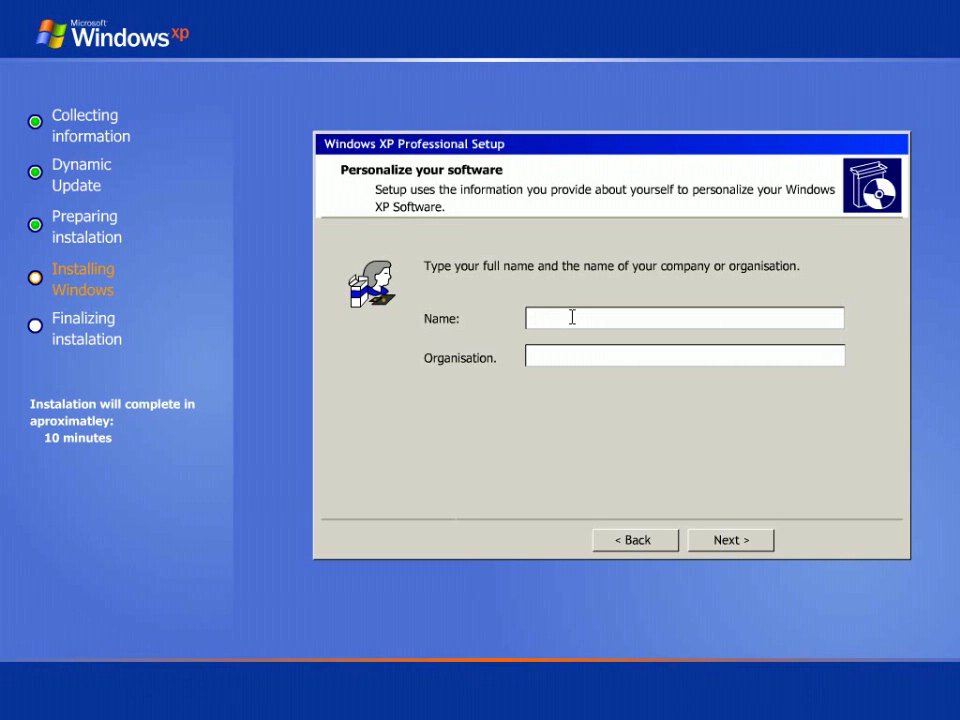
- Enter the user's full name and the organisation 'Home'
type("g")
key("BackSpace")
type("Gurup")
type("rasad")
type("Home")
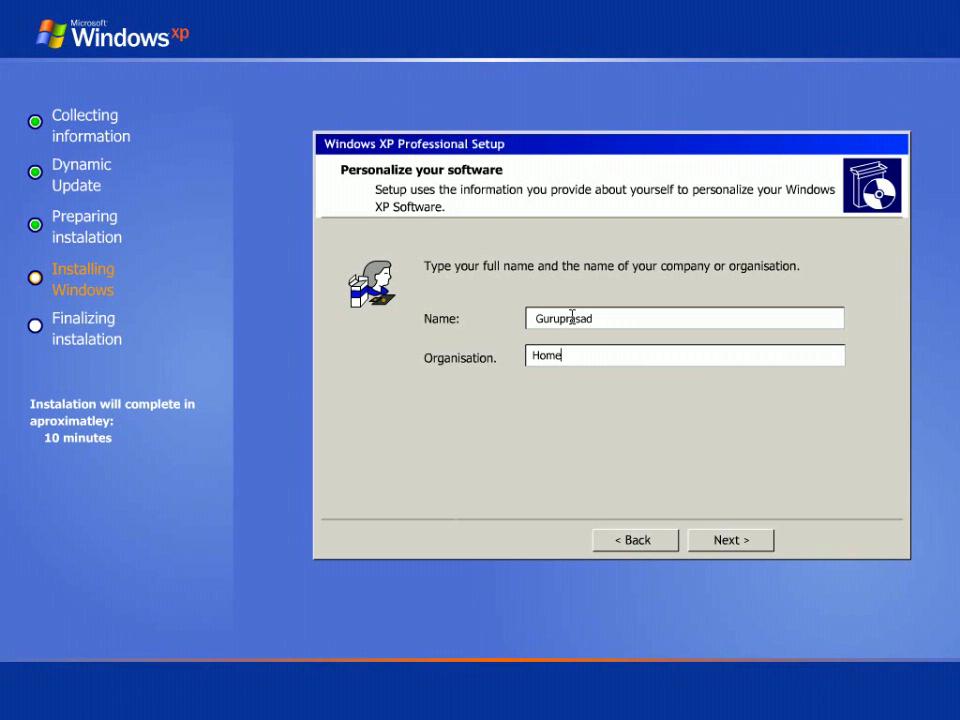
- Enter the 25-character volume licence product key in the Product Key boxes
left_click(709, 541)
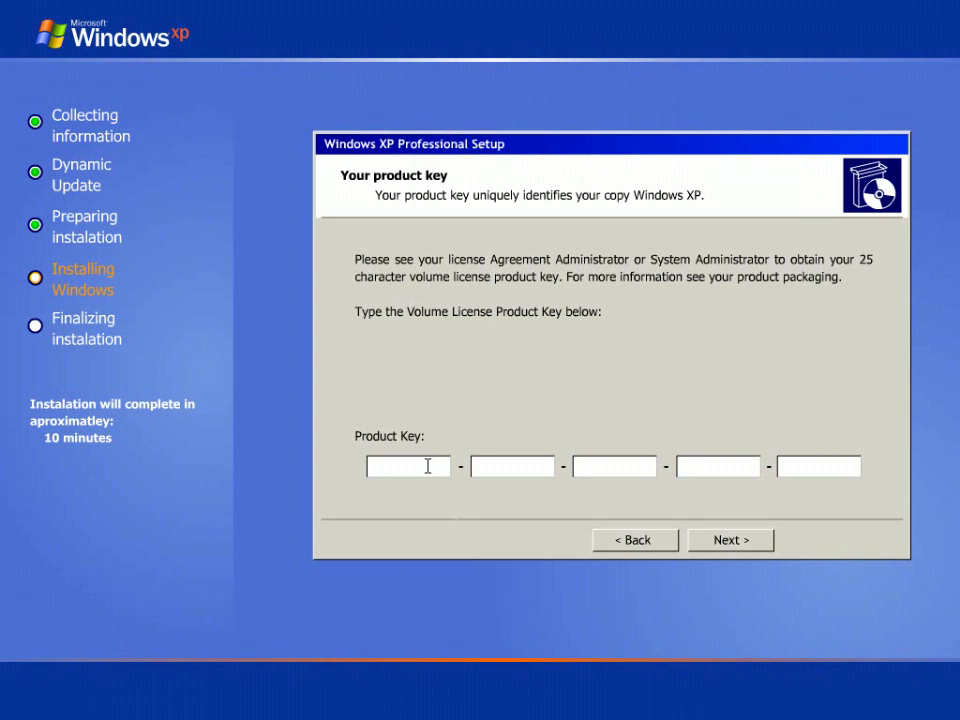
left_click(427, 466)
type("VYKFM")
key("Tab")
type("8WQ")
type("D3-")
type("PQC")
type("2")
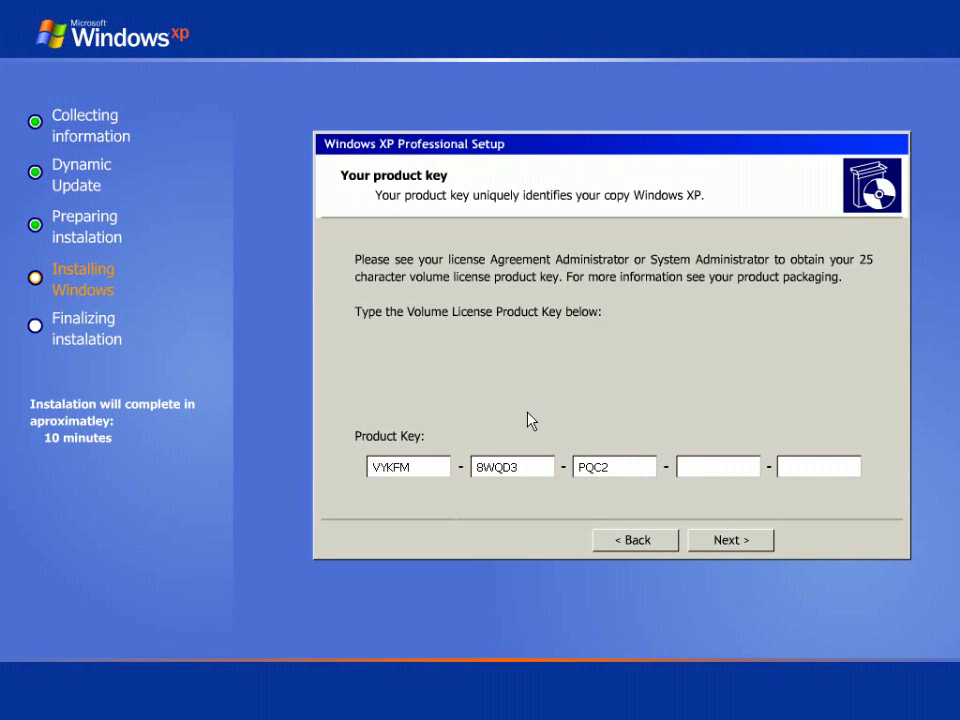
type("R-MB9")
type("YV-")
type("X3")
type("JFG")
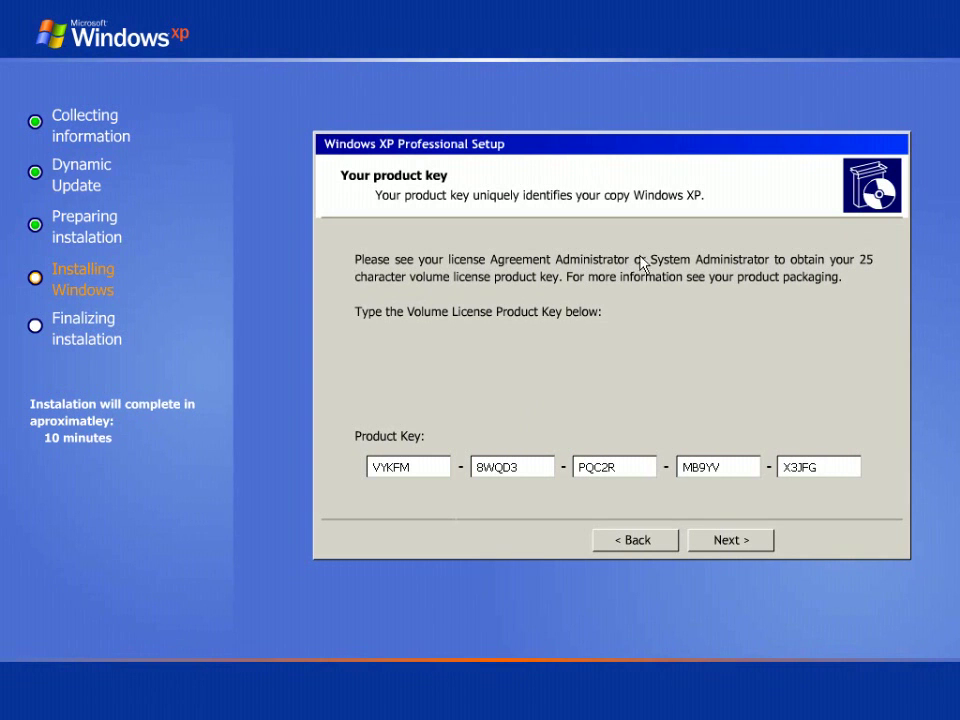
- Keep the suggested computer name and enter the administrator password
left_click(720, 541)
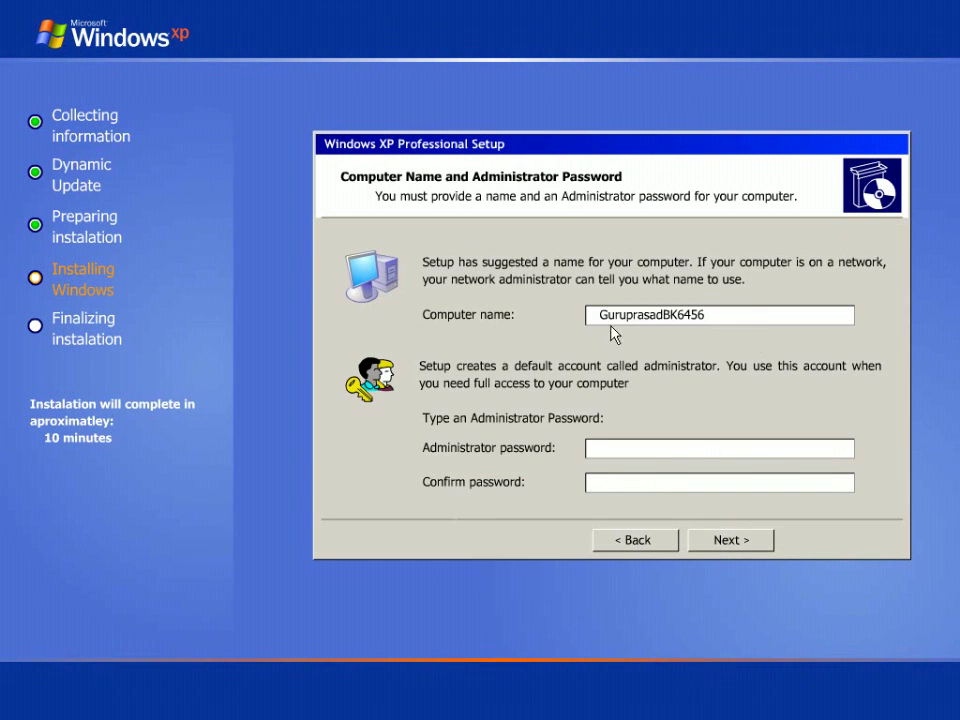
left_click_drag(594, 315, 713, 316)
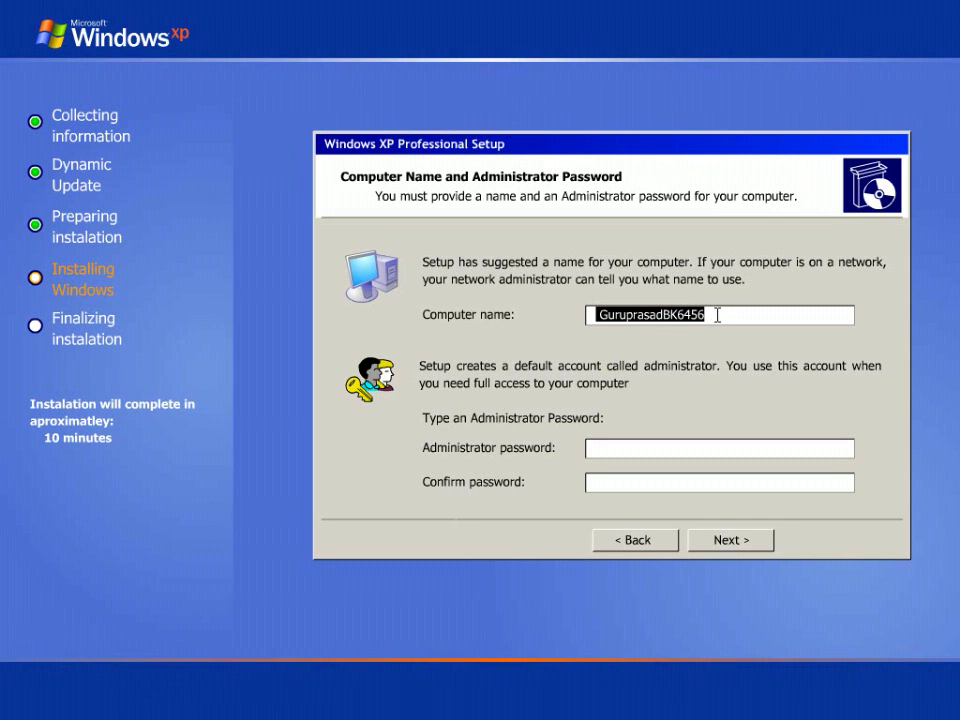
left_click(639, 452)
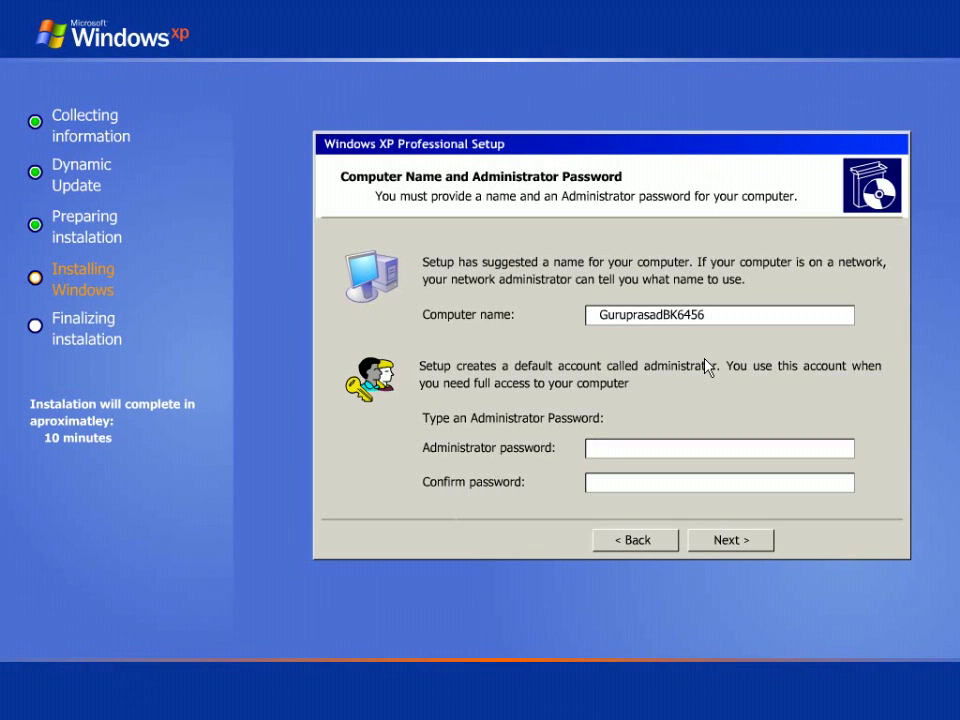
type("*********")
type("*********")
- Review the date and time values on the Date and Time Settings page
left_click(735, 544)
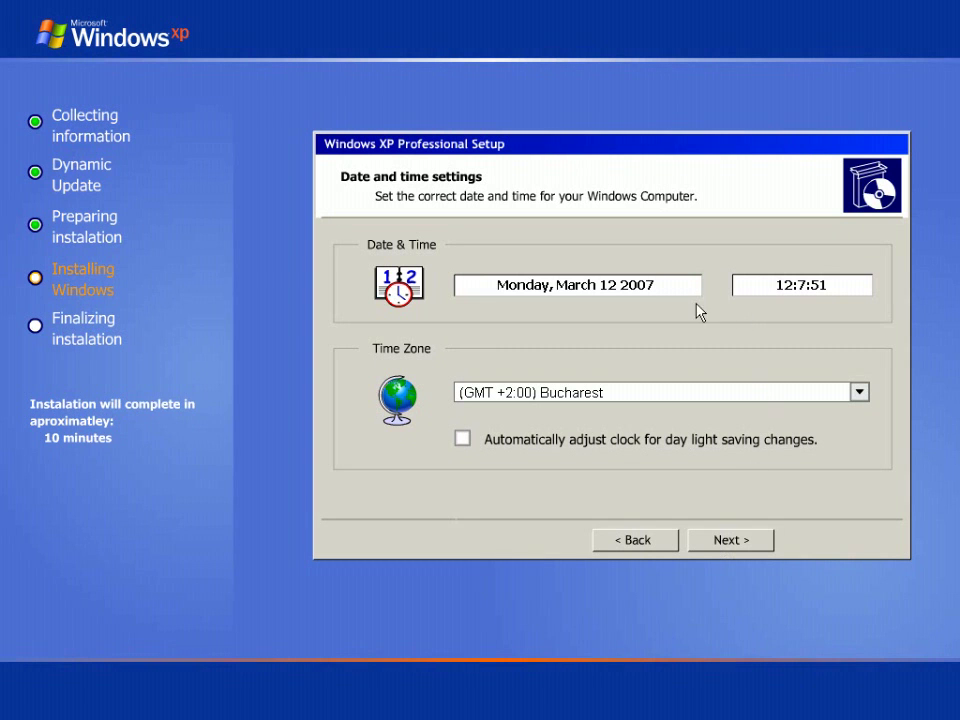
left_click_drag(497, 285, 668, 285)
left_click(670, 285)
key("Tab")
double_click(842, 283)
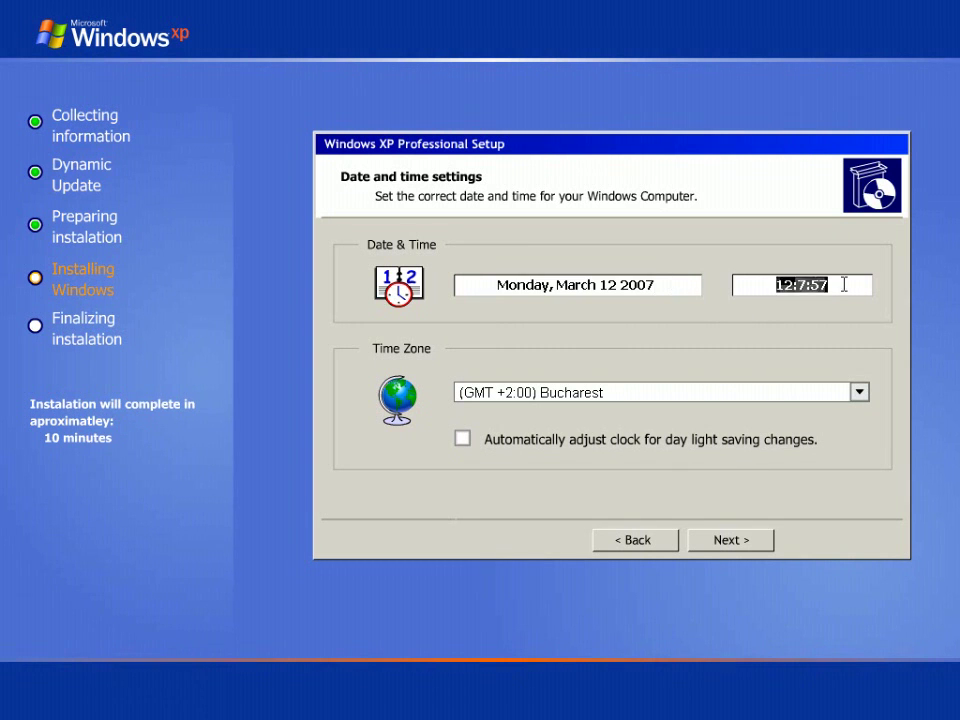
left_click(668, 286)
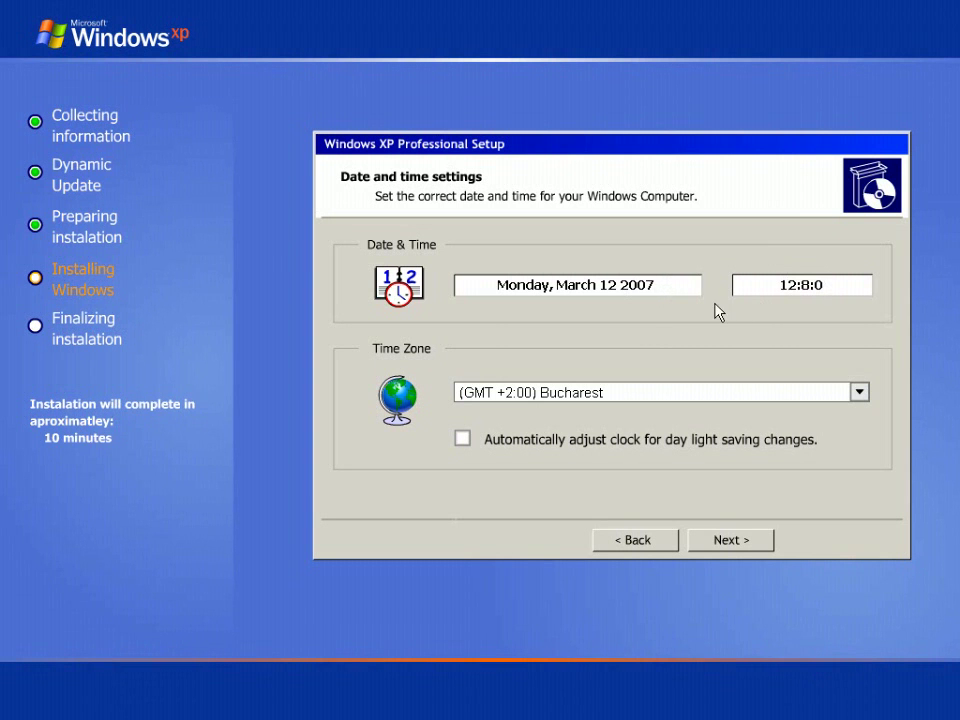
- Choose the (GMT +5.30) Chenani, Kalota, Mumbai time zone and enable automatic daylight saving
left_click(856, 395)
left_click(748, 397)
left_click(752, 400)
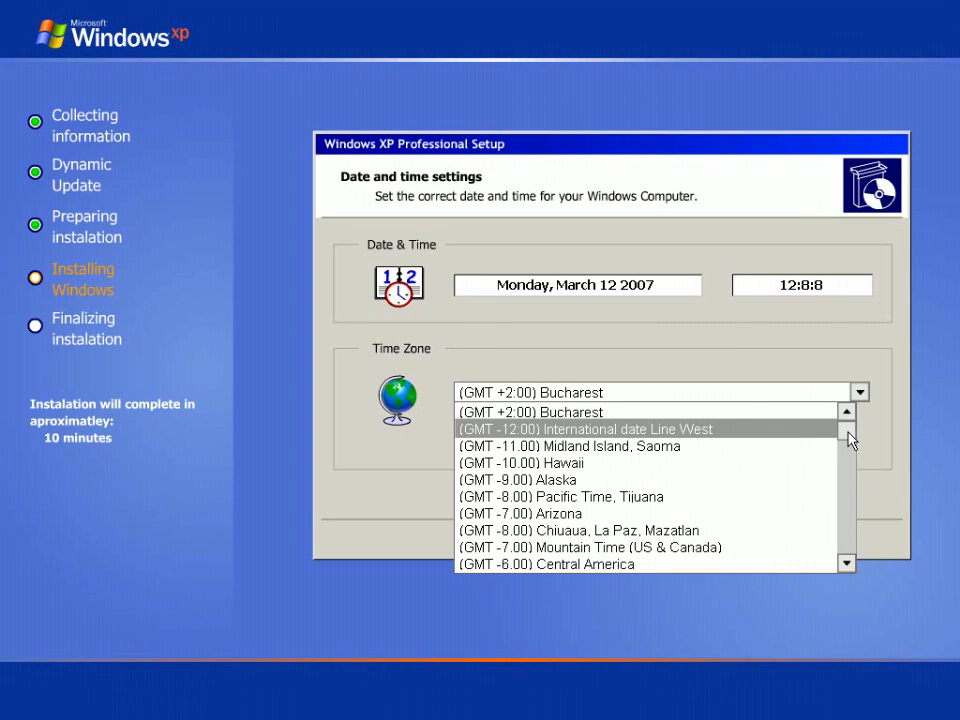
left_click_drag(847, 432, 846, 514)
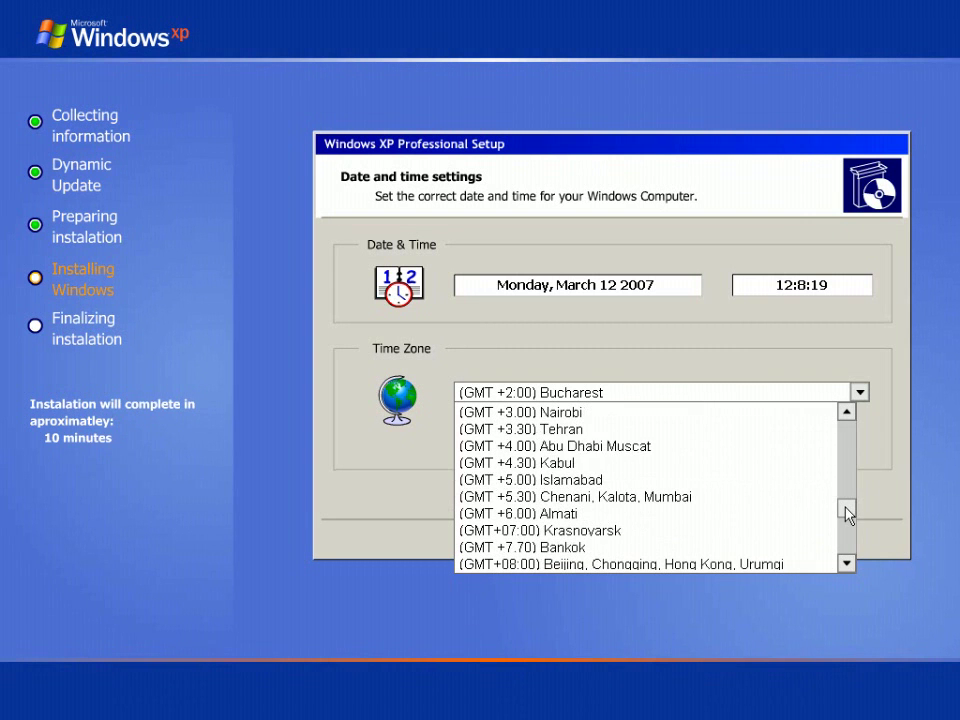
left_click(590, 497)
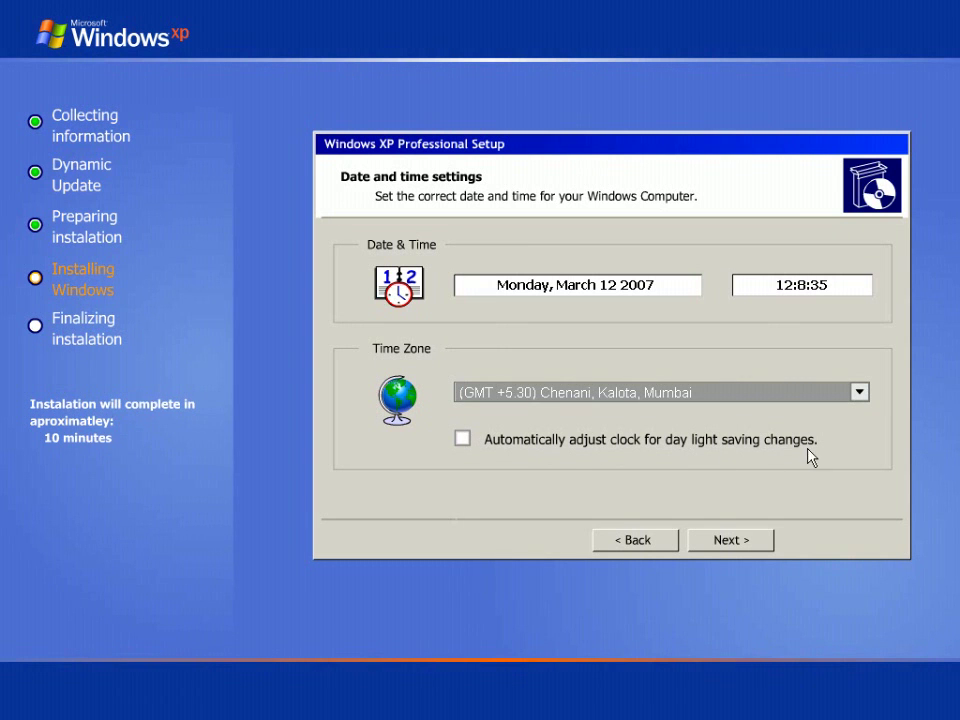
left_click(462, 444)
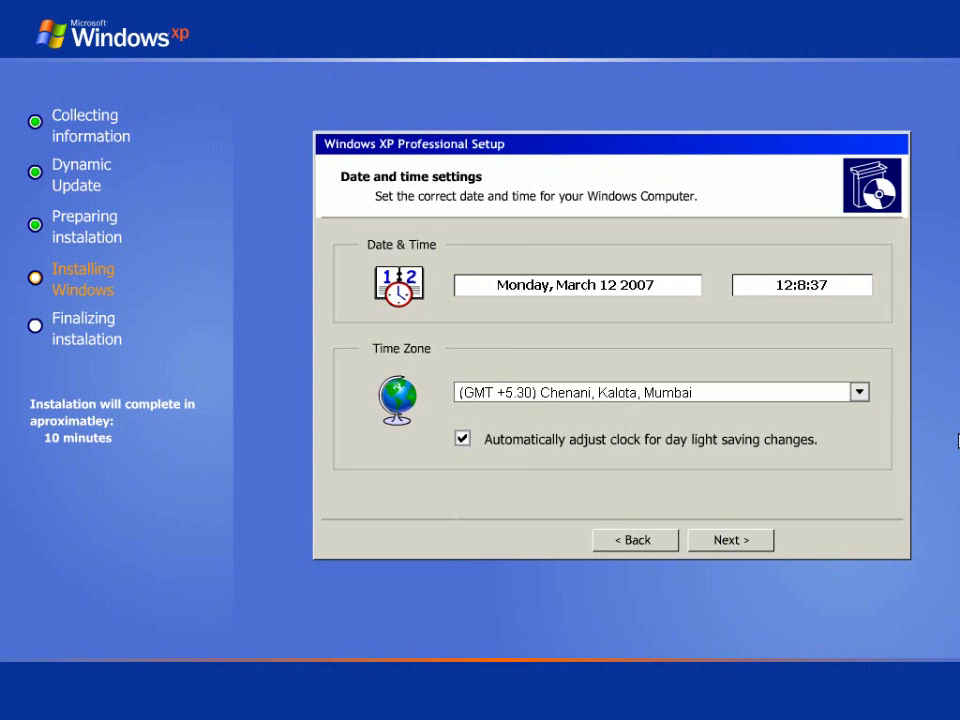
- Accept the date and time settings and keep Typical network settings
left_click(751, 546)
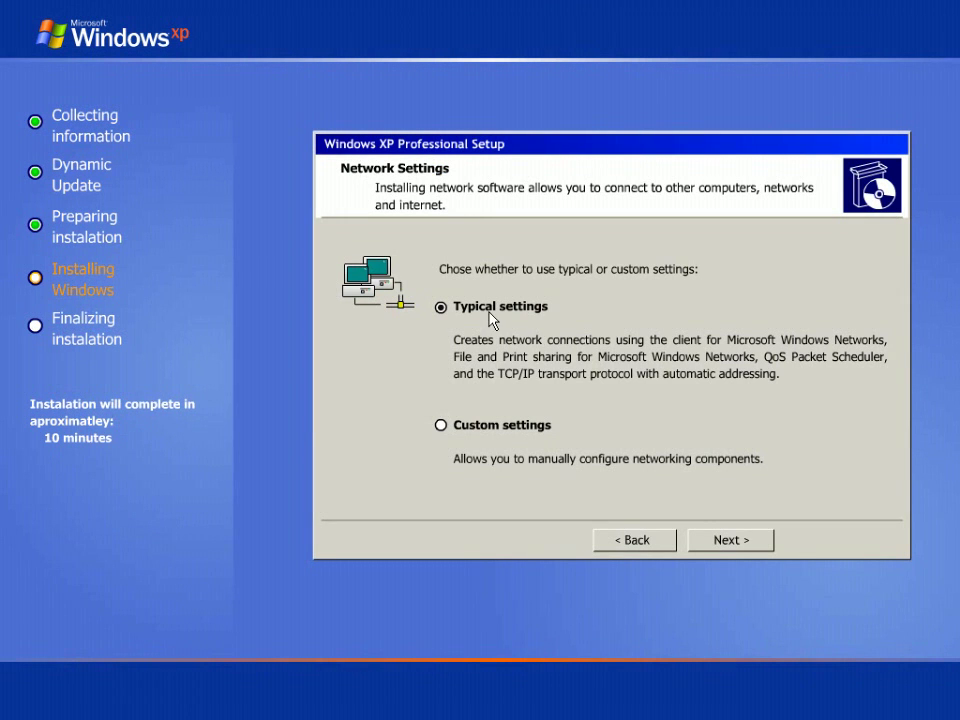
left_click(445, 423)
left_click(444, 306)
left_click(740, 541)
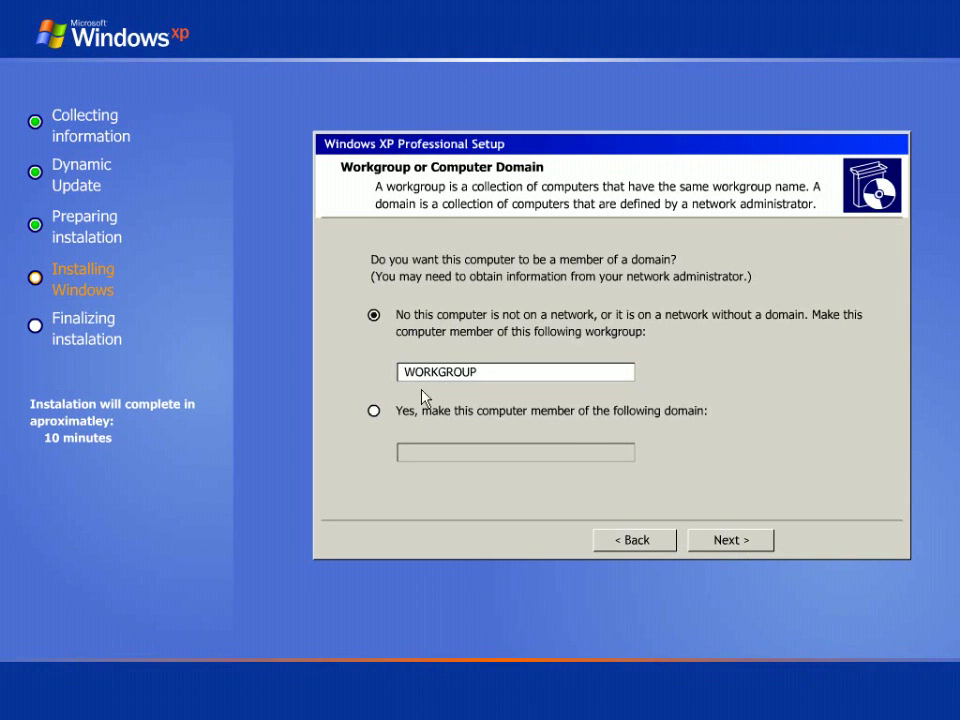
- Keep WORKGROUP as the workgroup name and let setup continue installing
left_click_drag(414, 371, 485, 360)
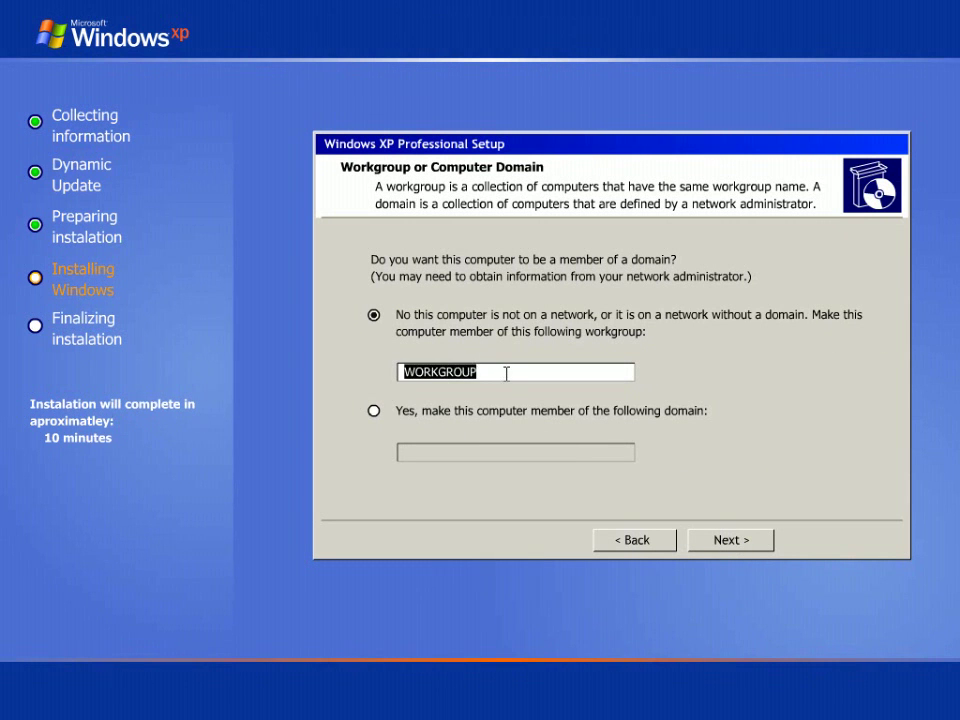
left_click(506, 371)
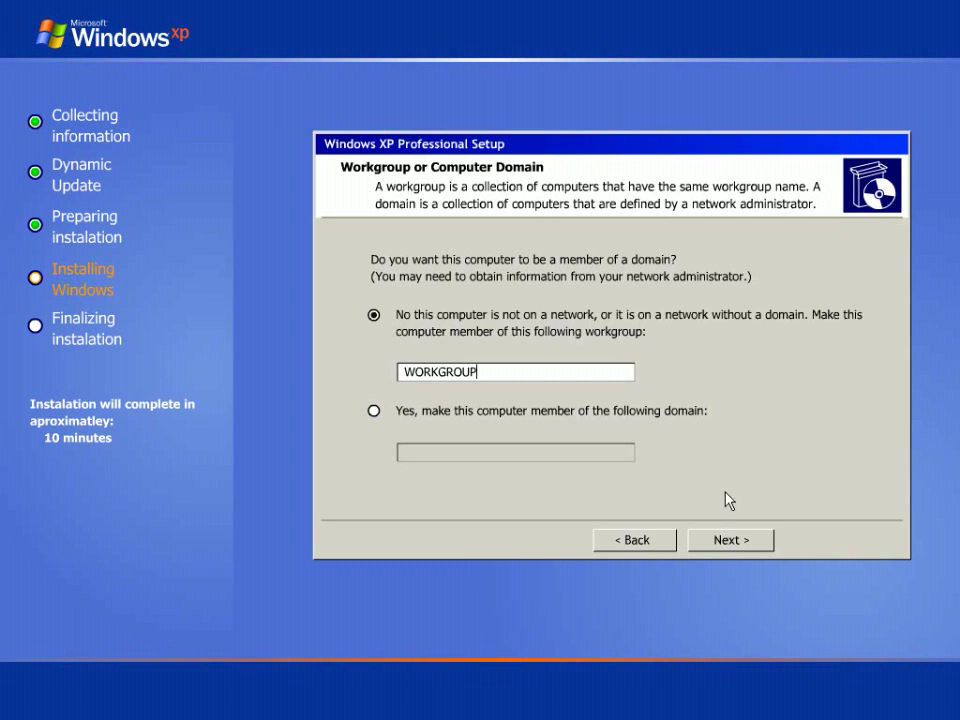
left_click(724, 540)
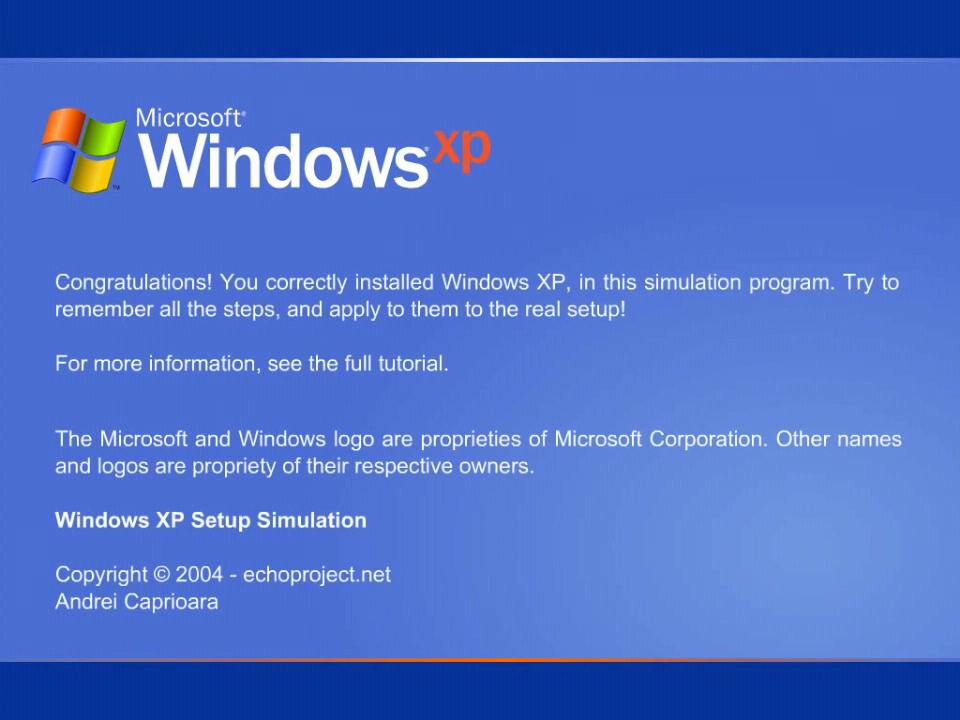
- Close the 'Windows XP was correctly installed' congratulations screen to return to the desktop
left_click(392, 166)
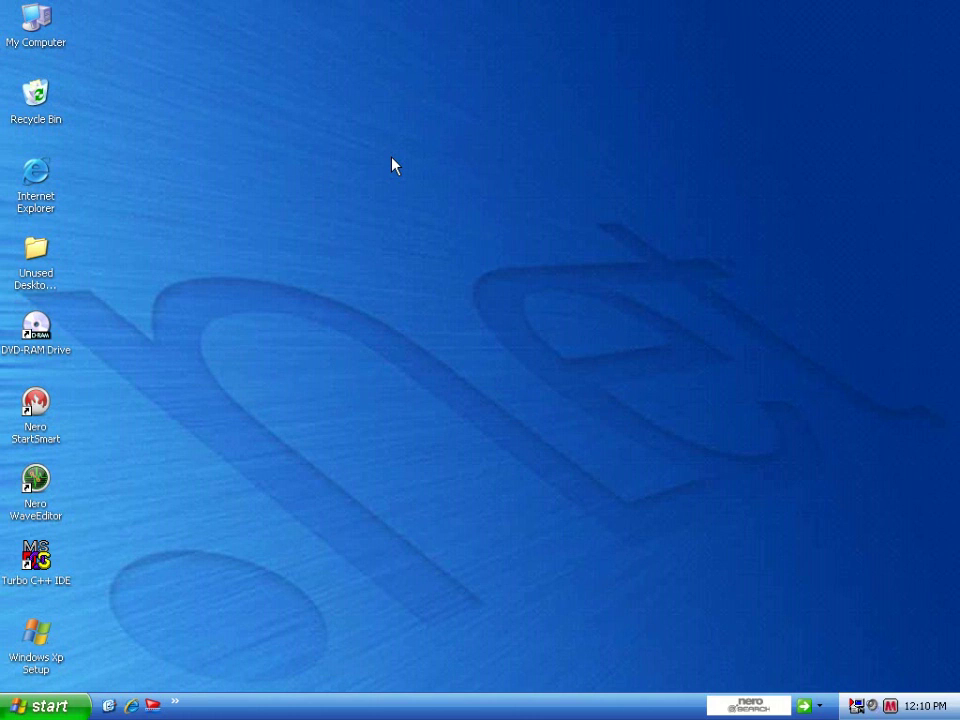